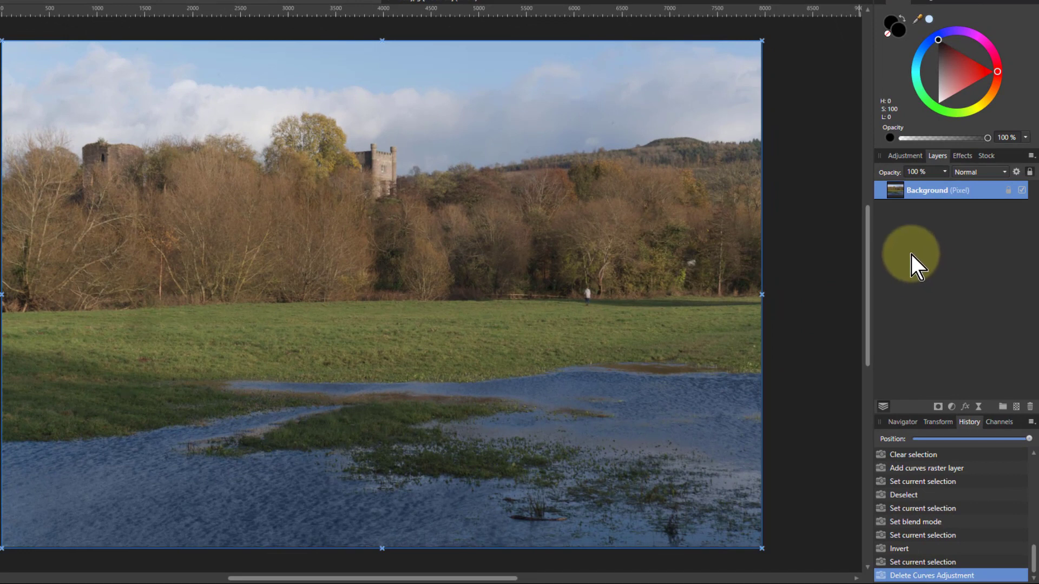
Load a tonal selection from the Background layer and add a Curves adjustment layer above it.
{"action": "left_click", "coordinate": [894, 192], "text": "ctrl"}
{"action": "left_click", "coordinate": [893, 217]}
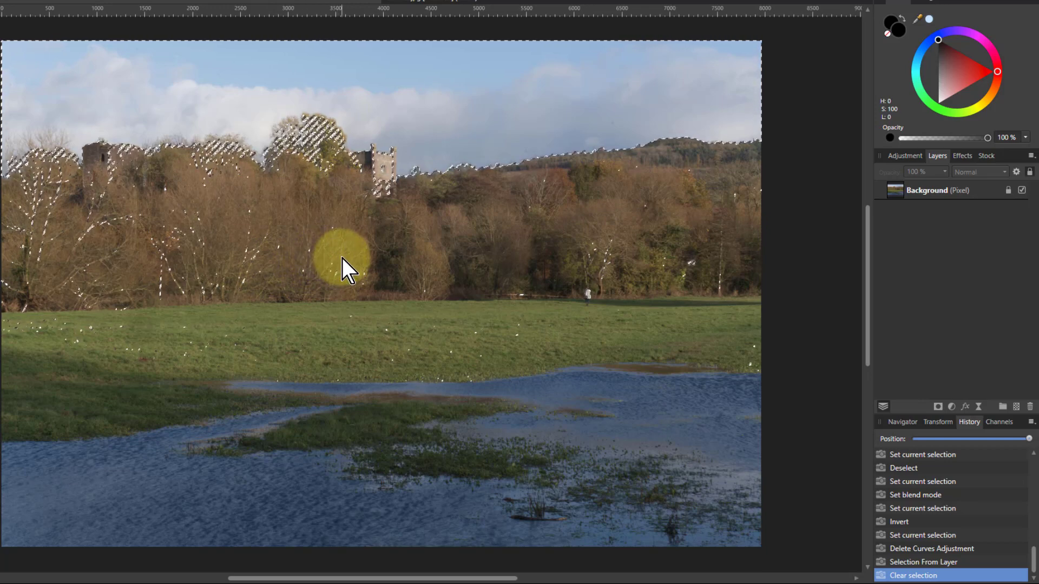
{"action": "left_click", "coordinate": [952, 406]}
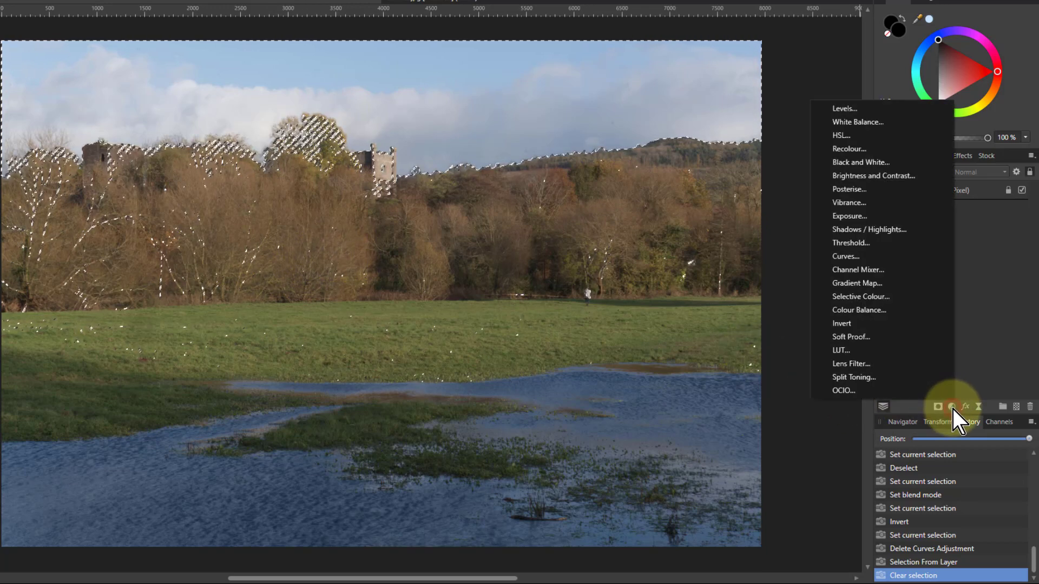
{"action": "left_click", "coordinate": [846, 257]}
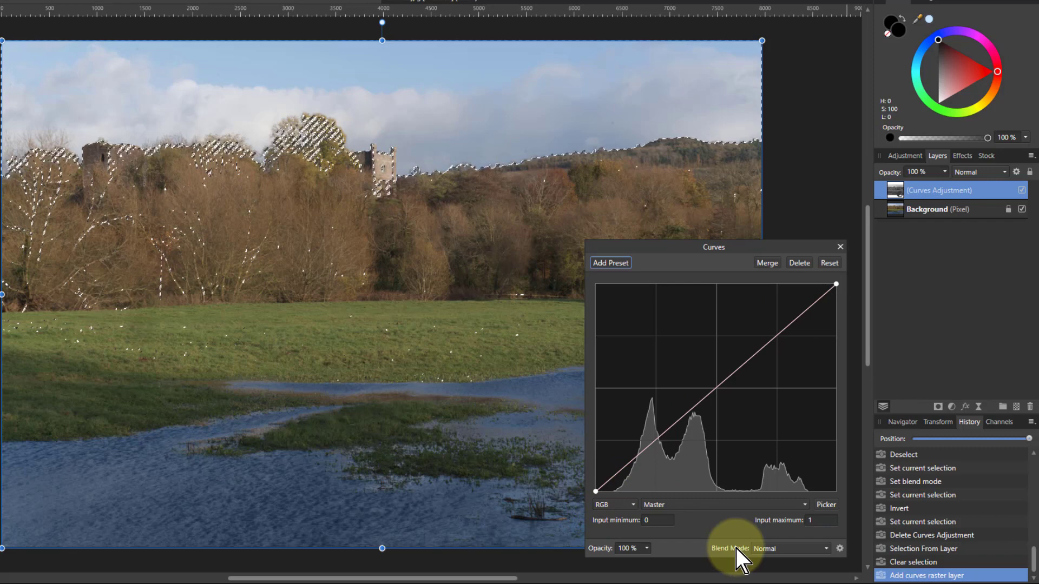
Clear the pixel selection with Ctrl+D and reopen the Curves adjustment's settings.
{"action": "left_click", "coordinate": [894, 190], "text": "alt"}
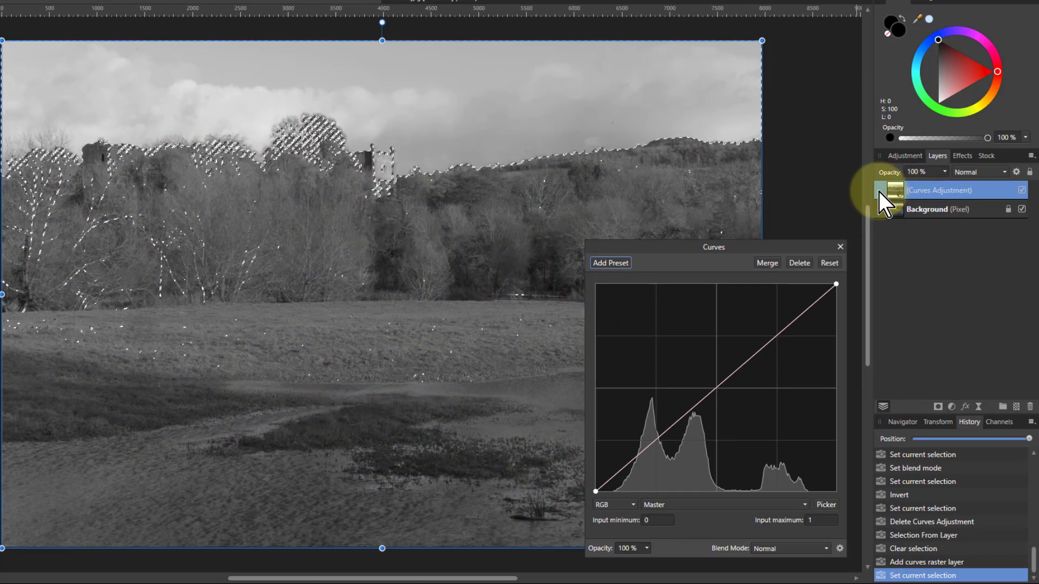
{"action": "key", "text": "ctrl+d"}
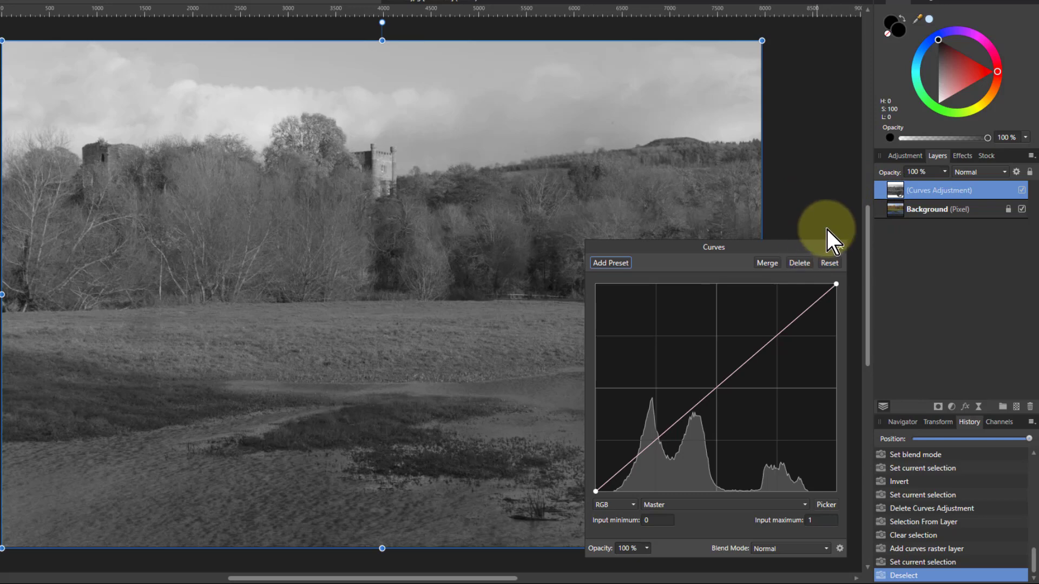
{"action": "left_click", "coordinate": [894, 212]}
{"action": "left_click", "coordinate": [891, 188]}
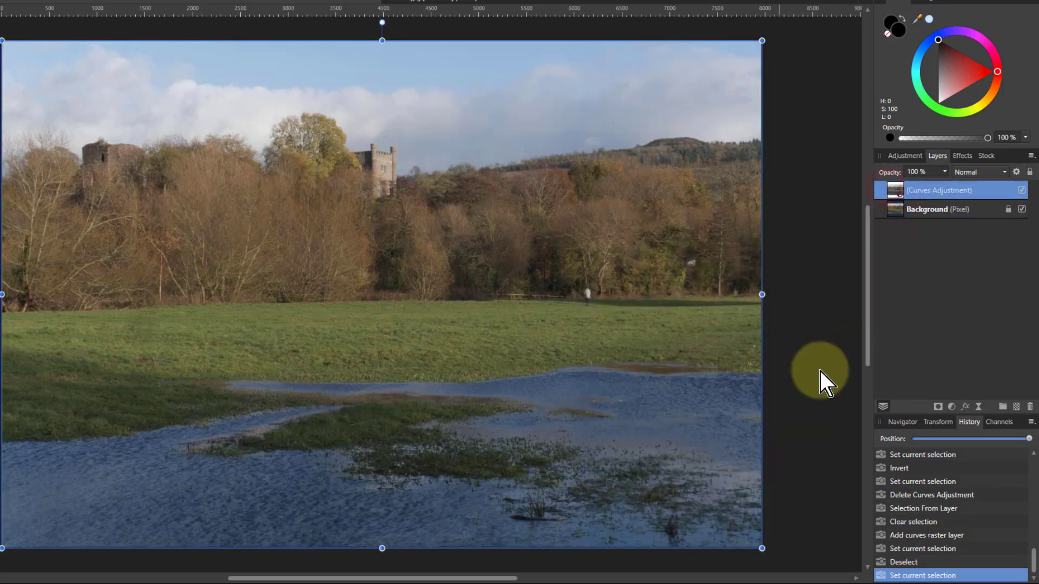
{"action": "double_click", "coordinate": [898, 186]}
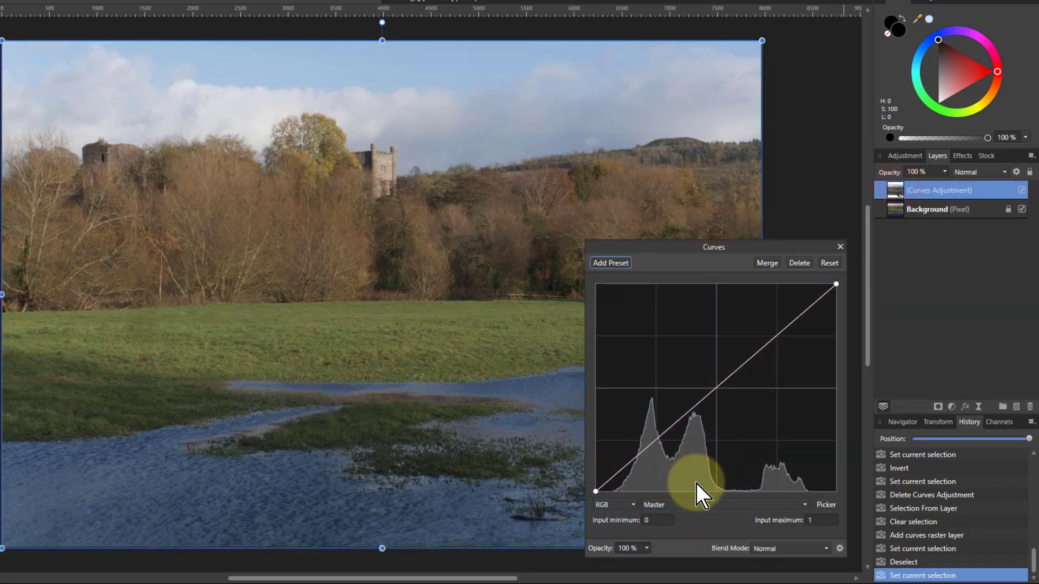
{"action": "left_click", "coordinate": [781, 550]}
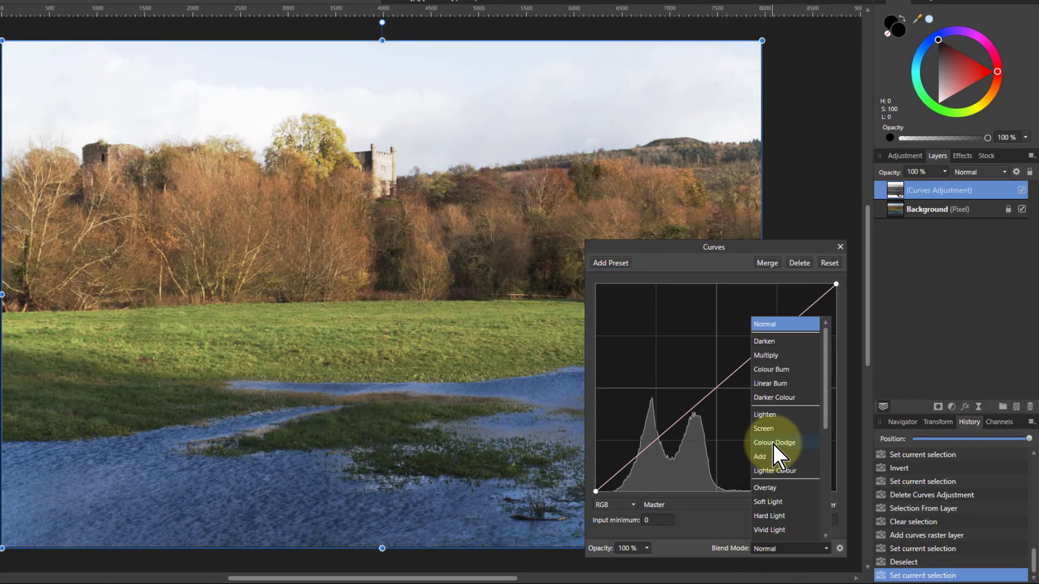
Set the Curves layer to Colour Dodge, invert it at 68% opacity, then switch to the street photo.
{"action": "left_click", "coordinate": [773, 444]}
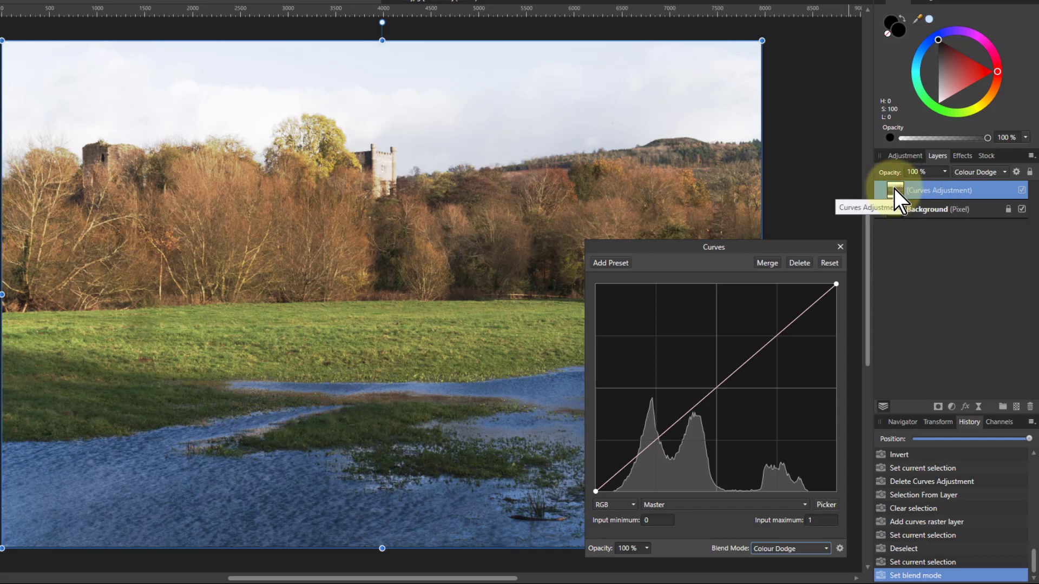
{"action": "key", "text": "ctrl+i"}
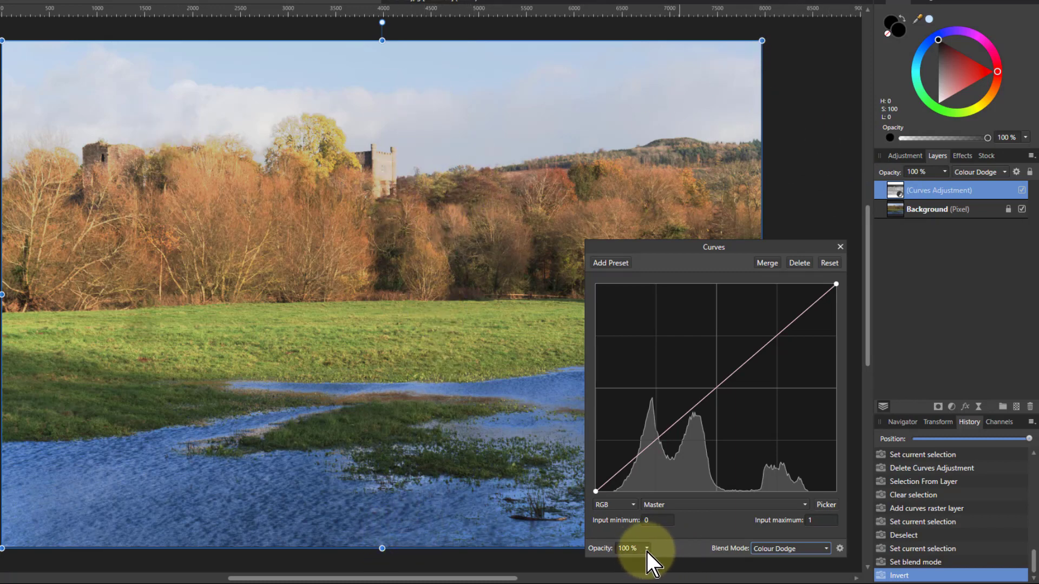
{"action": "left_click_drag", "start_coordinate": [648, 550], "coordinate": [621, 561]}
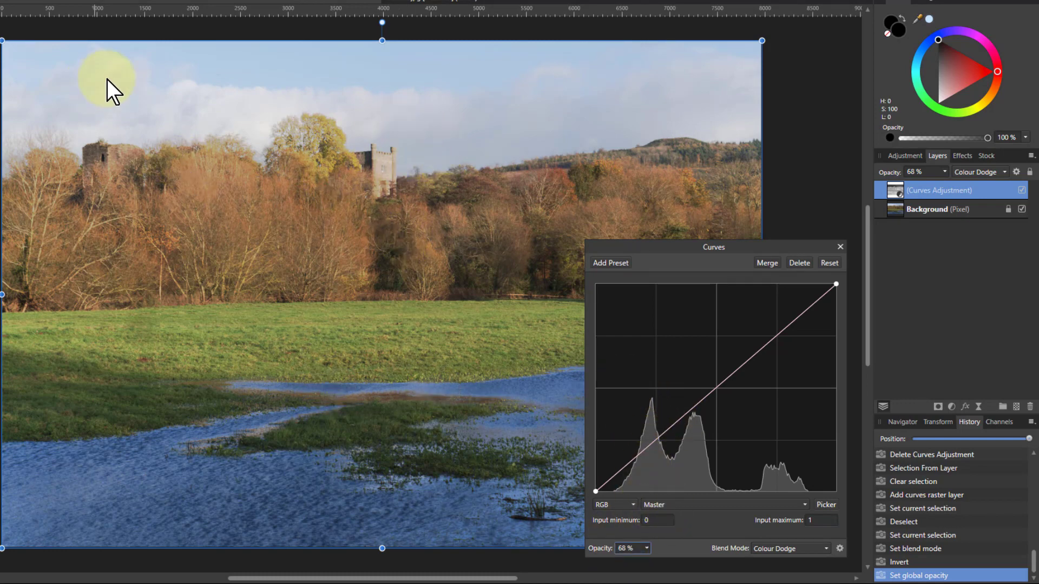
{"action": "left_click", "coordinate": [421, 2]}
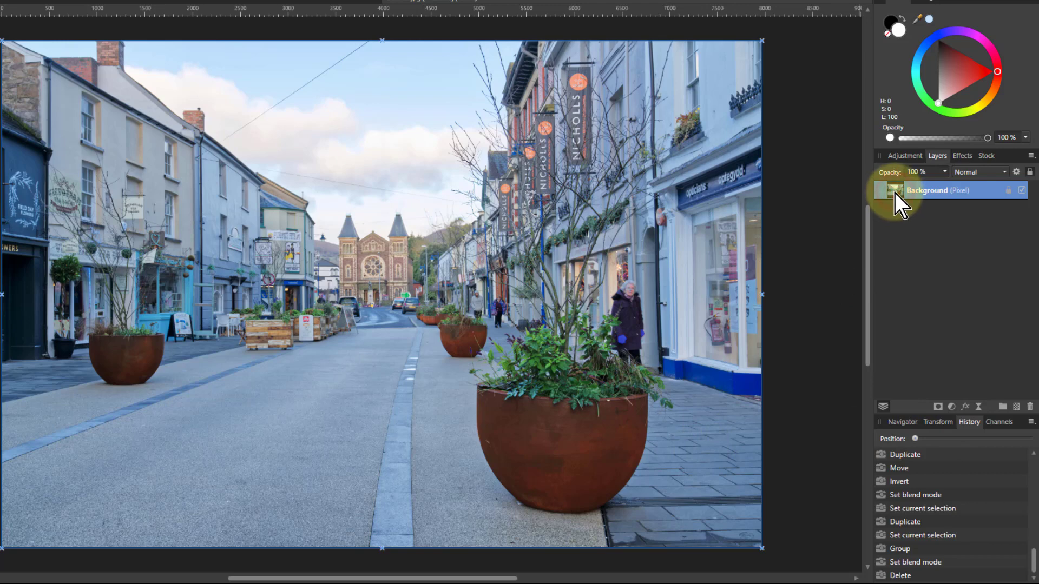
{"action": "key", "text": "ctrl+j"}
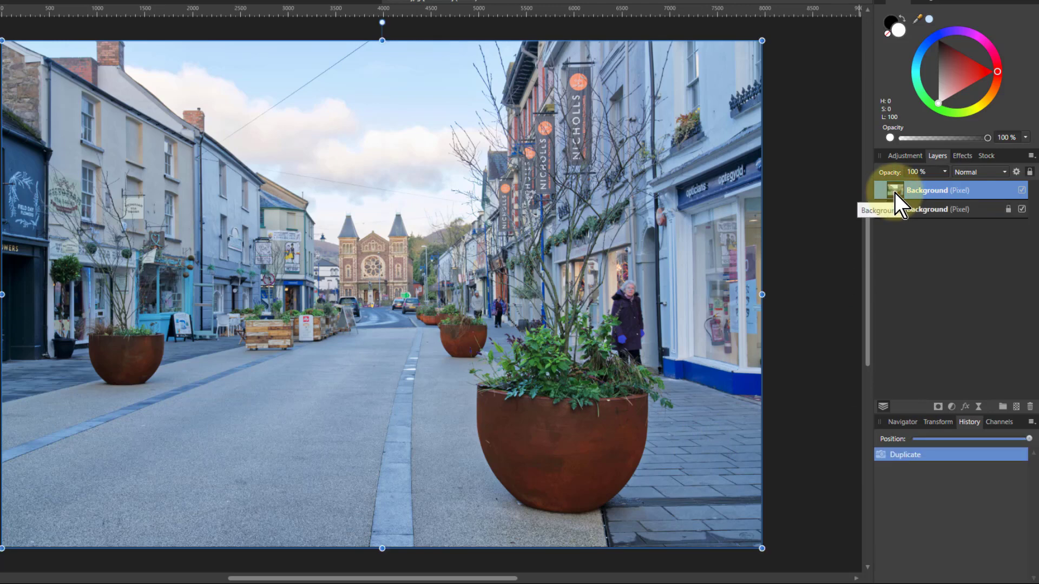
{"action": "key", "text": "ctrl+i"}
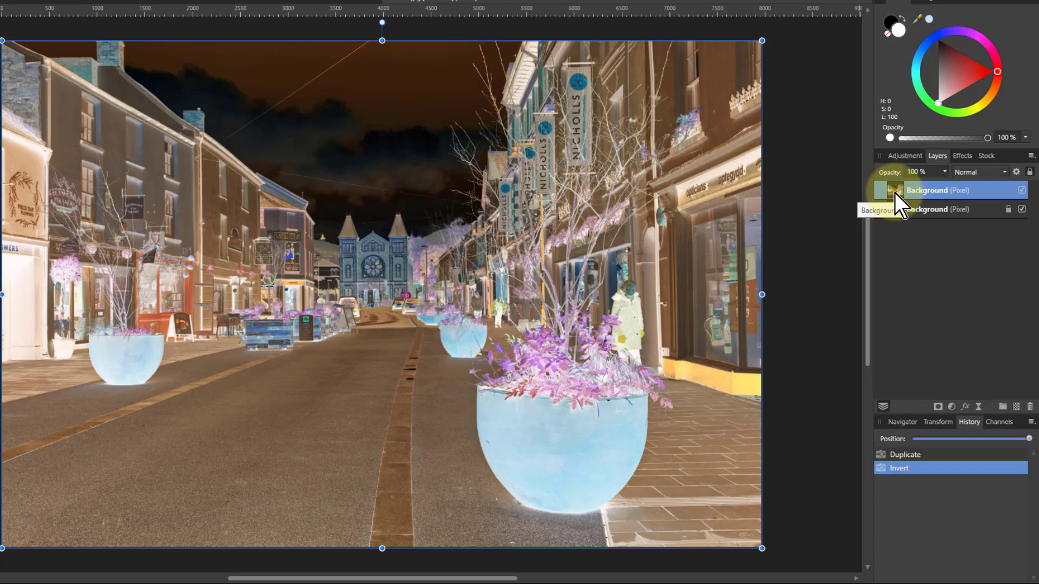
{"action": "left_click", "coordinate": [988, 173]}
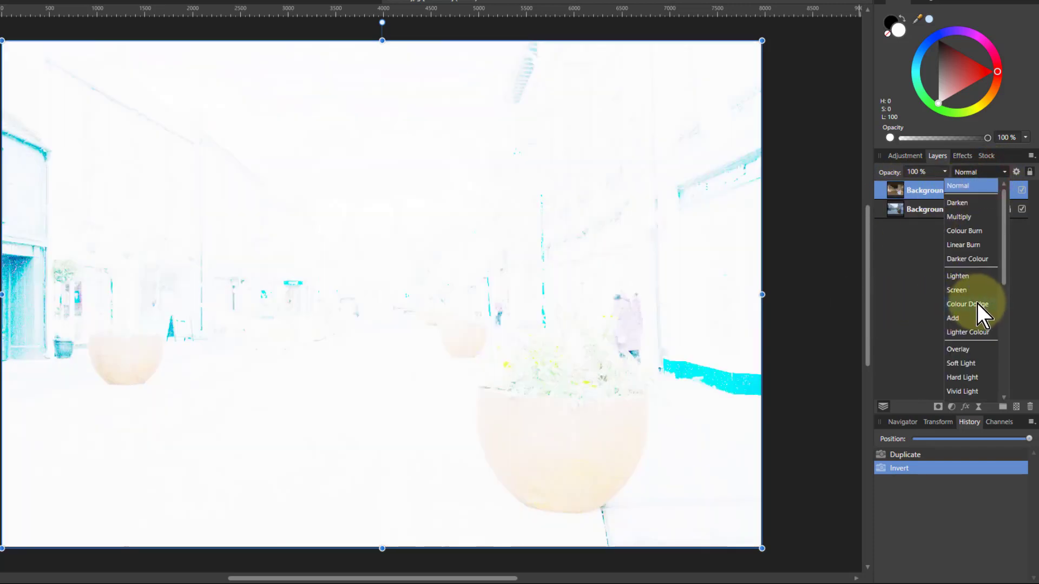
{"action": "left_click", "coordinate": [977, 303]}
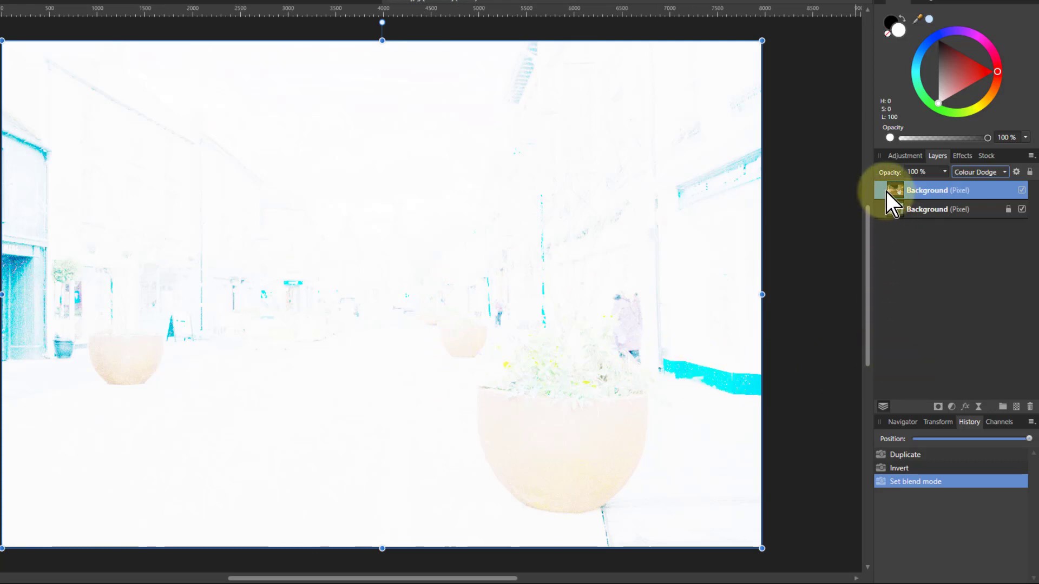
{"action": "key", "text": "Delete"}
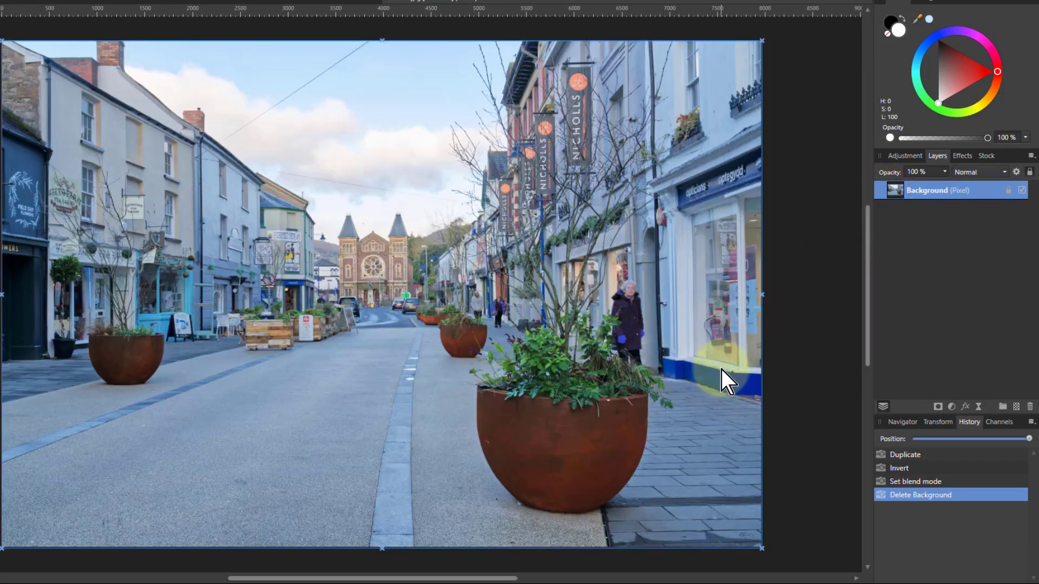
Sample the blue of the shopfront trim and the dark tone of the woman's coat.
{"action": "left_click_drag", "start_coordinate": [918, 23], "coordinate": [705, 372]}
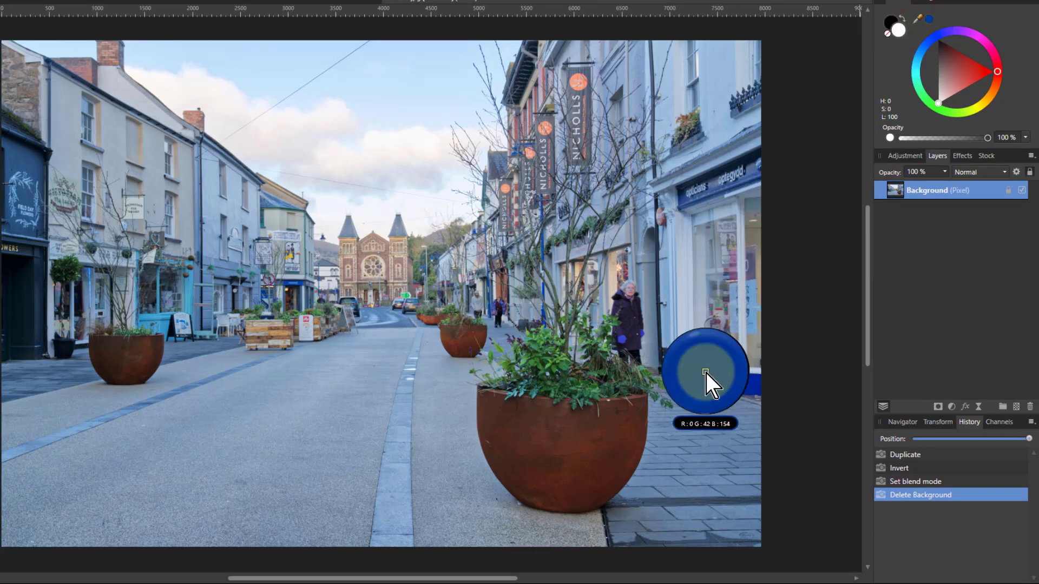
{"action": "left_click_drag", "start_coordinate": [705, 372], "coordinate": [705, 375]}
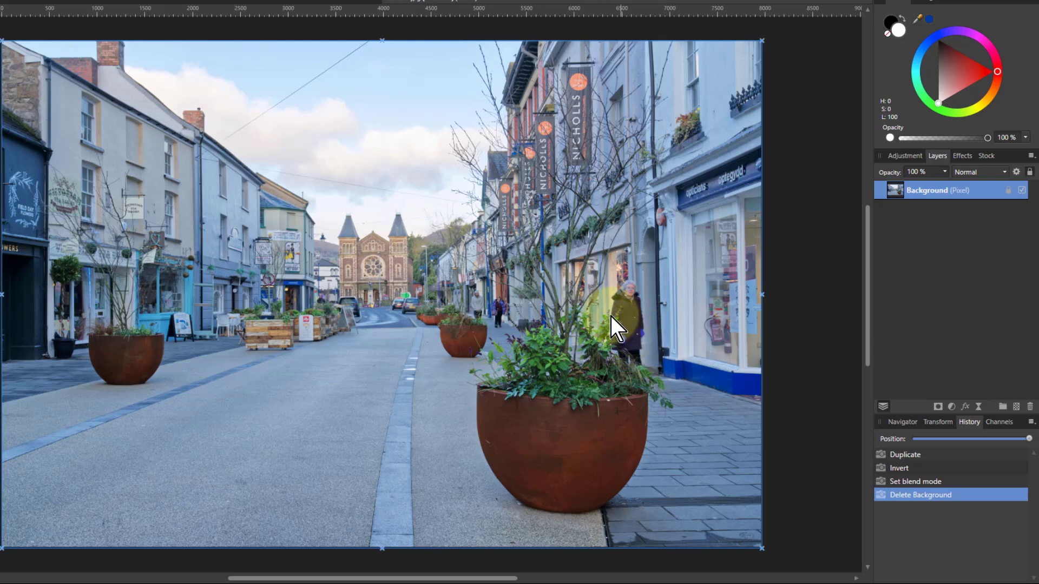
{"action": "left_click_drag", "start_coordinate": [913, 21], "coordinate": [27, 291]}
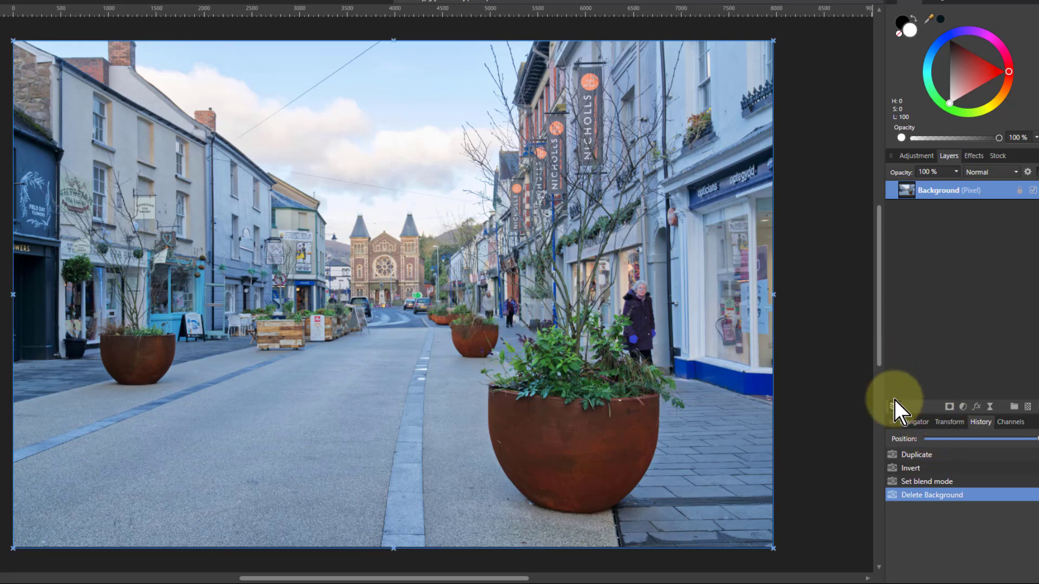
Mute the street photo with a -49% Vibrance adjustment merged into the Background layer.
{"action": "left_click", "coordinate": [963, 408]}
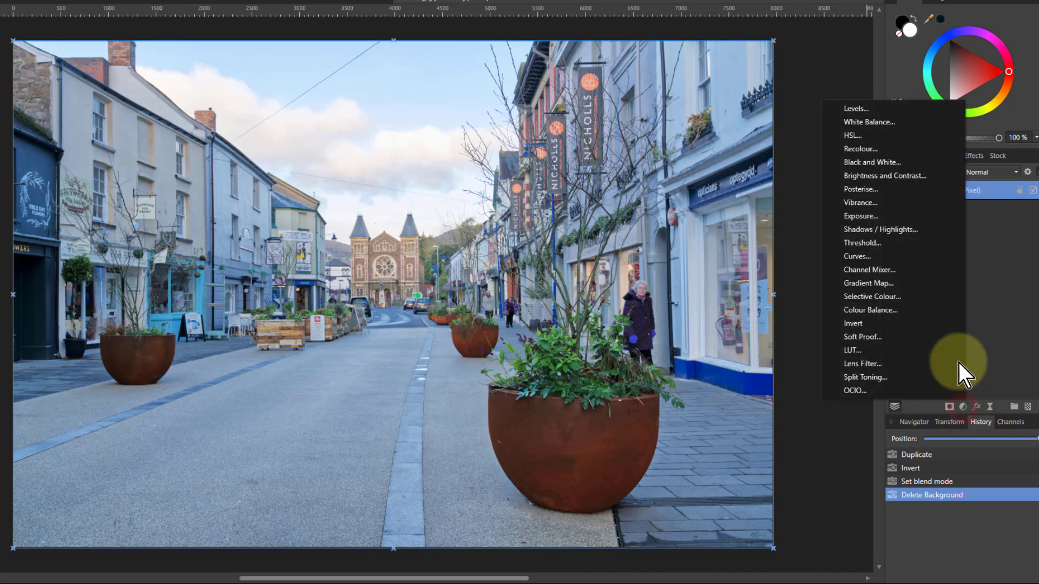
{"action": "left_click", "coordinate": [869, 204]}
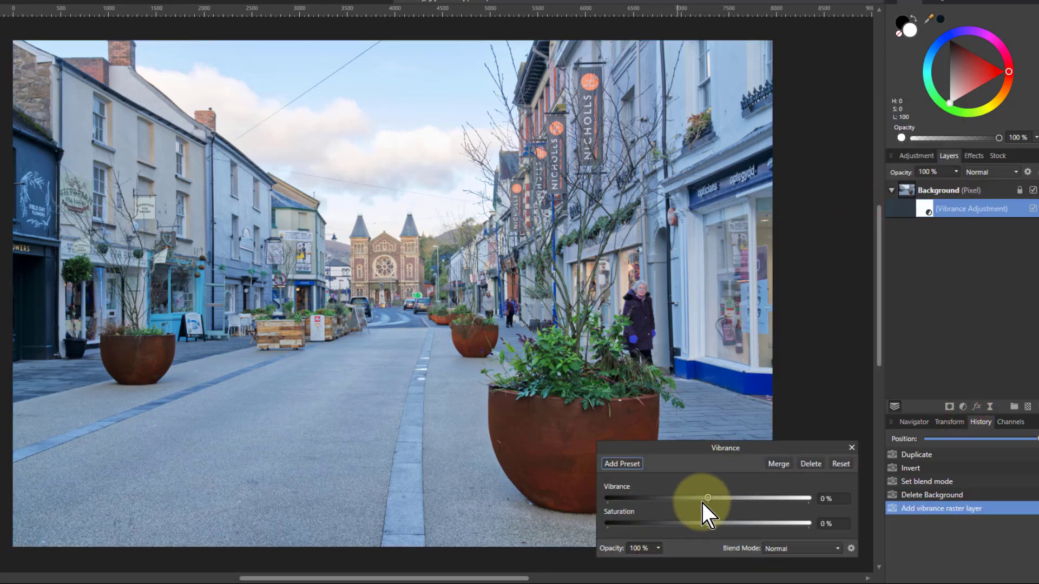
{"action": "left_click_drag", "start_coordinate": [708, 499], "coordinate": [658, 502]}
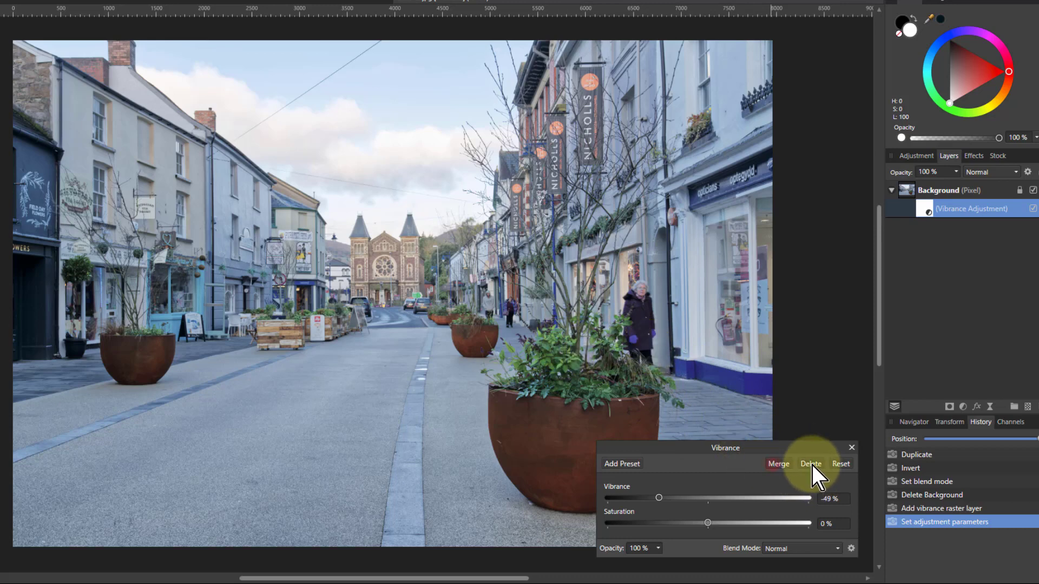
{"action": "left_click", "coordinate": [782, 464]}
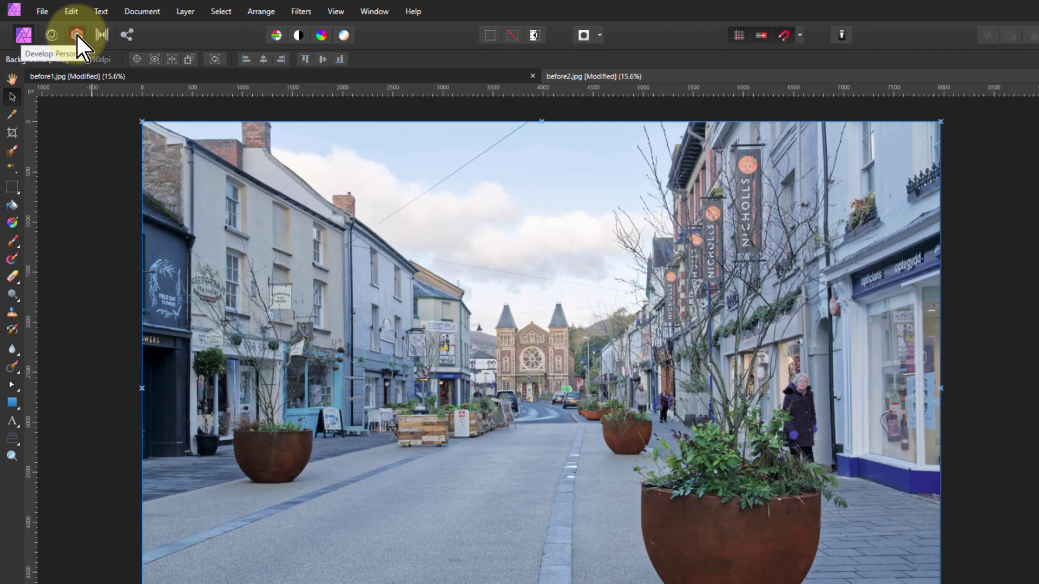
In the Develop persona, lower Blackpoint to -2% and apply the development.
{"action": "left_click", "coordinate": [77, 35]}
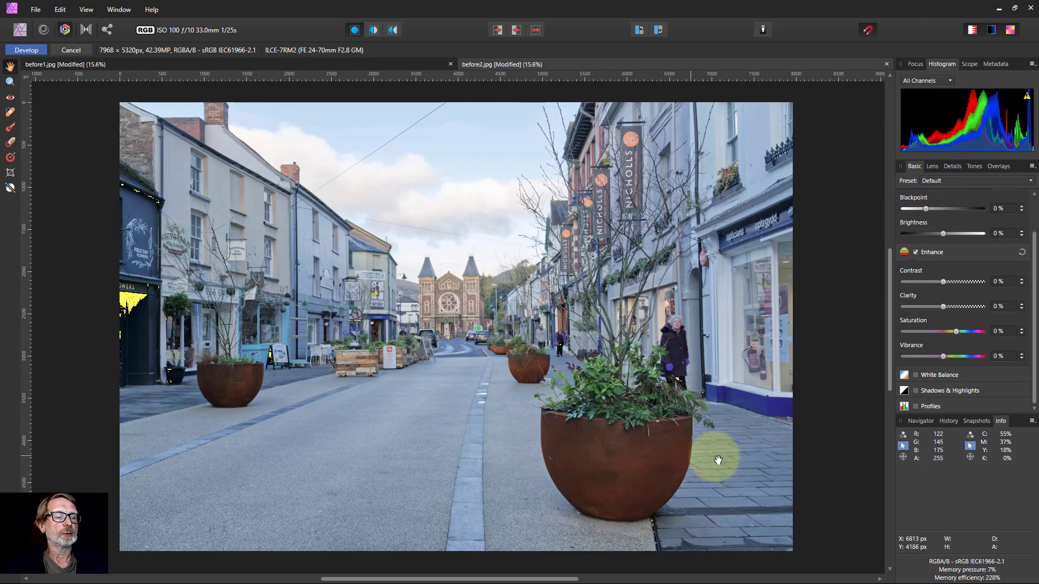
{"action": "scroll", "coordinate": [947, 254], "scroll_direction": "up", "scroll_amount": 2}
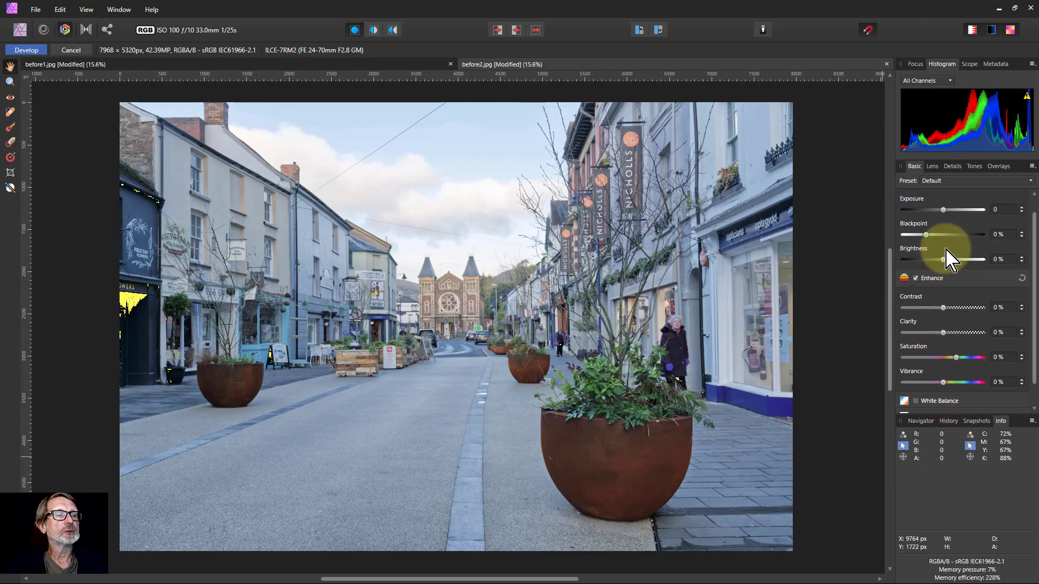
{"action": "left_click_drag", "start_coordinate": [926, 254], "coordinate": [922, 253]}
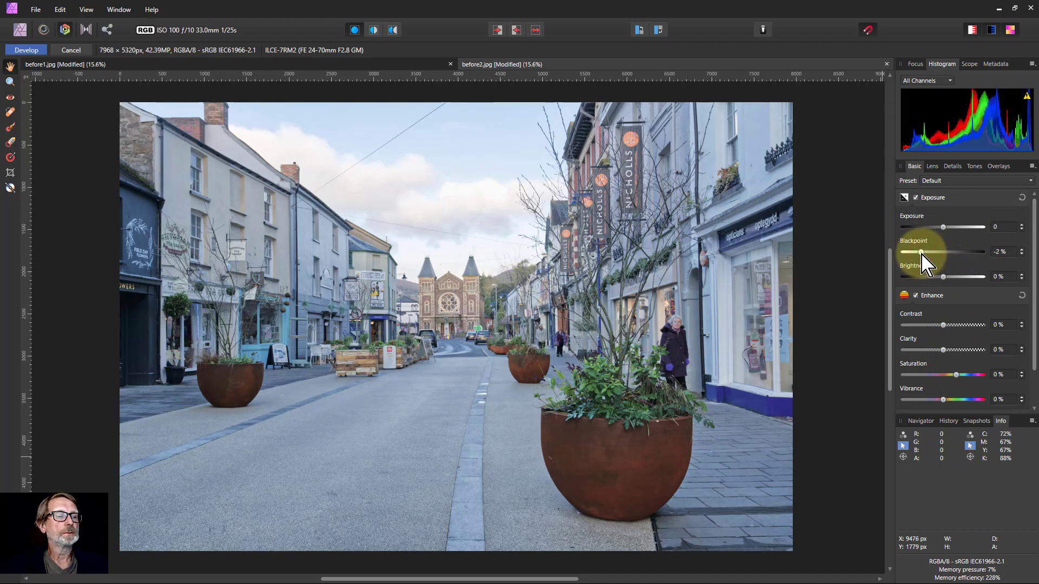
{"action": "left_click", "coordinate": [33, 46]}
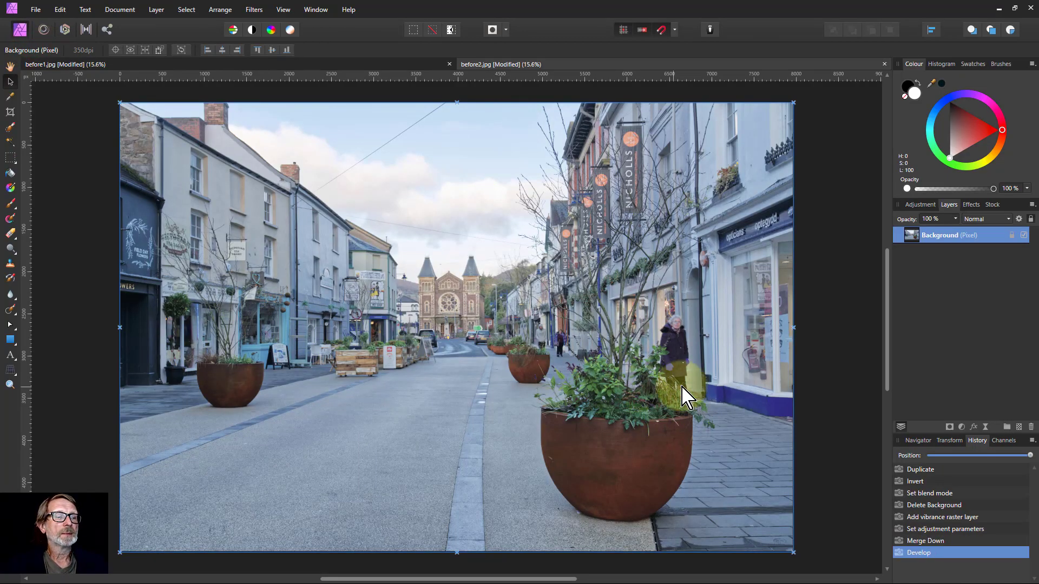
Duplicate the photo layer, invert the copy and set its blend mode to Colour Dodge.
{"action": "key", "text": "ctrl+j"}
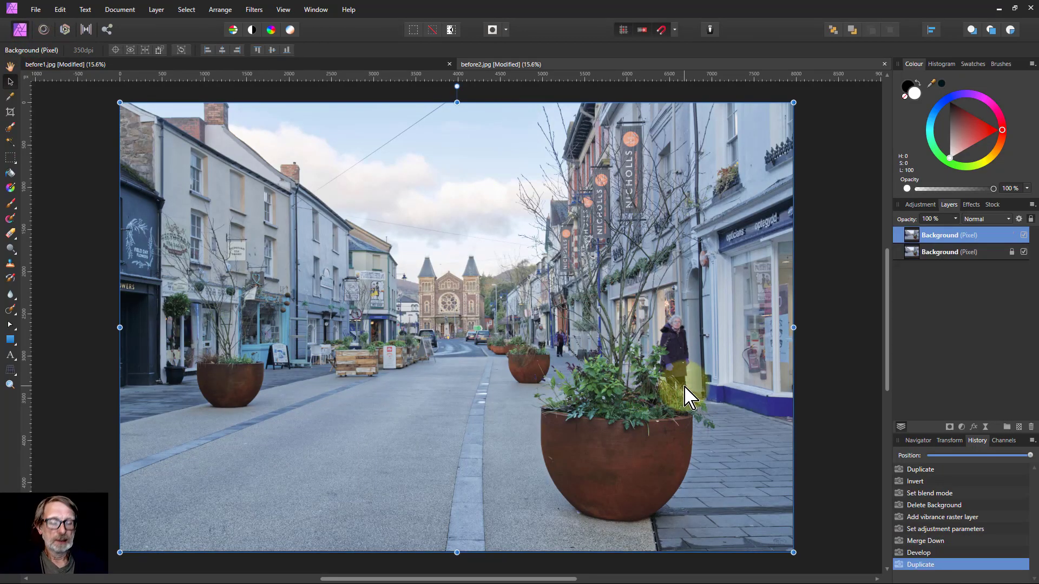
{"action": "key", "text": "ctrl+i"}
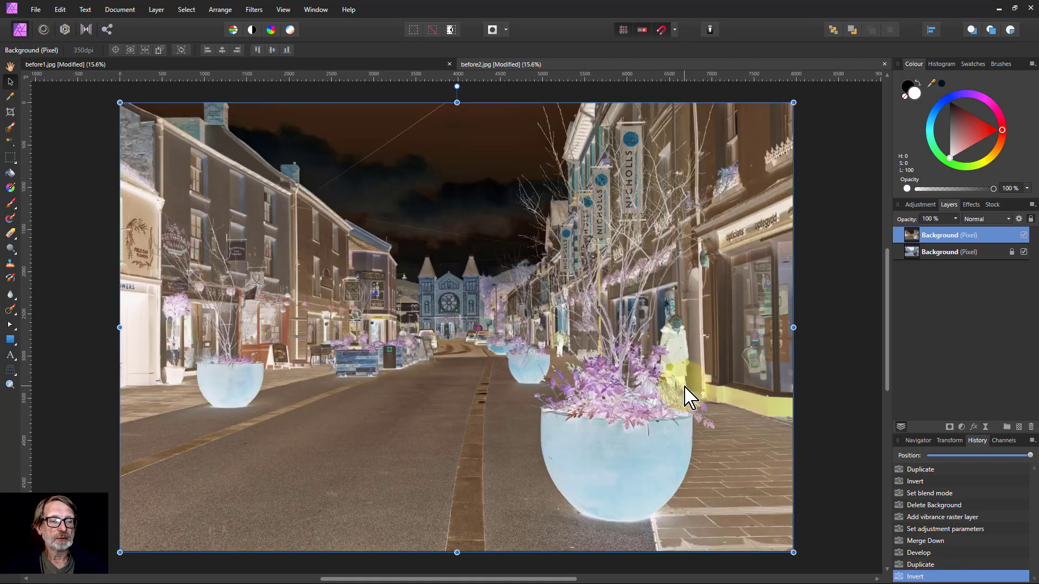
{"action": "left_click", "coordinate": [988, 219]}
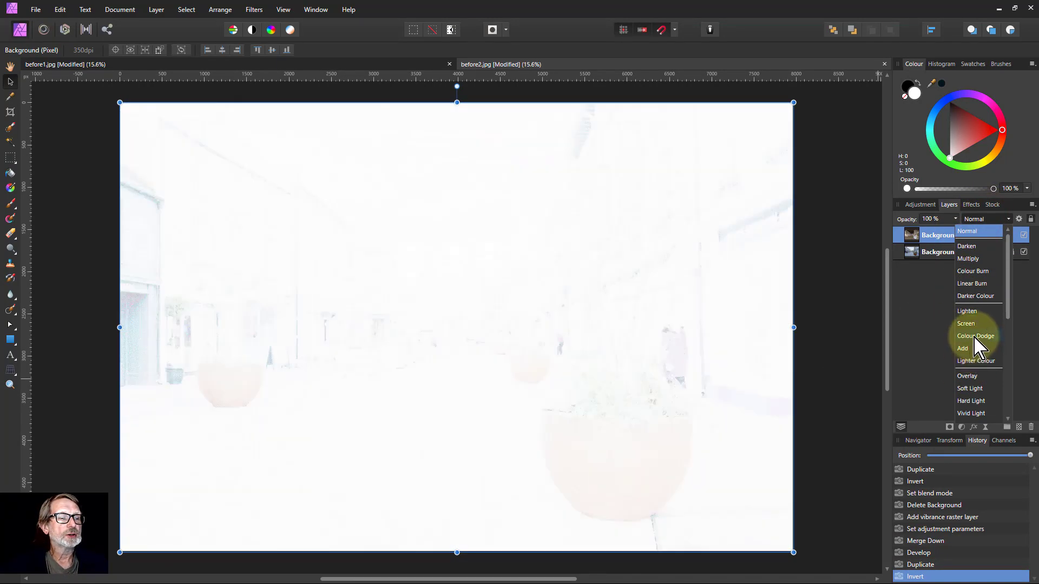
{"action": "left_click", "coordinate": [974, 336]}
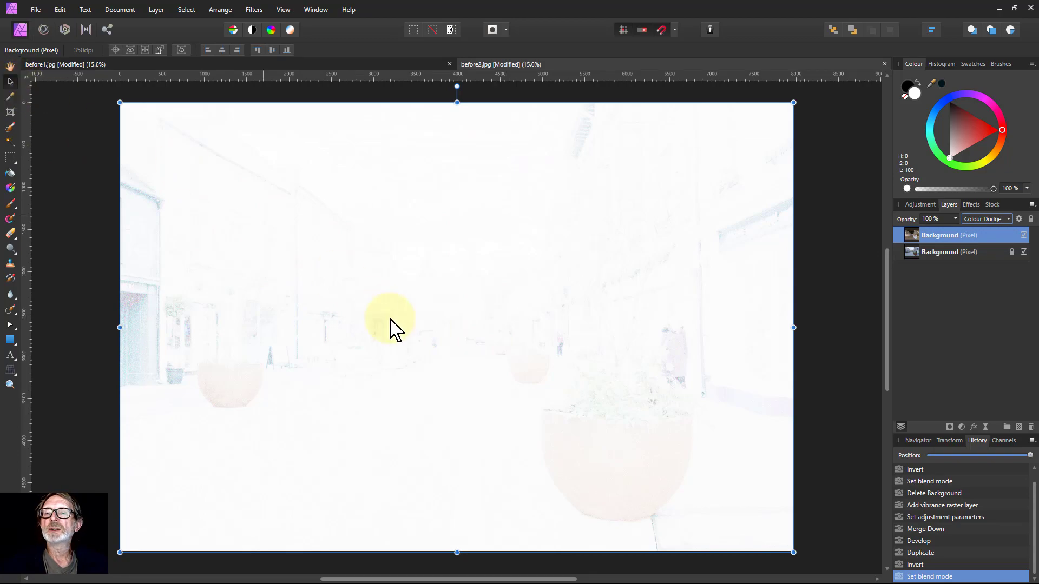
{"action": "mouse_move", "coordinate": [367, 302]}
{"action": "left_mouse_down"}
{"action": "mouse_move", "coordinate": [379, 312]}
{"action": "mouse_move", "coordinate": [370, 297]}
{"action": "left_mouse_up"}
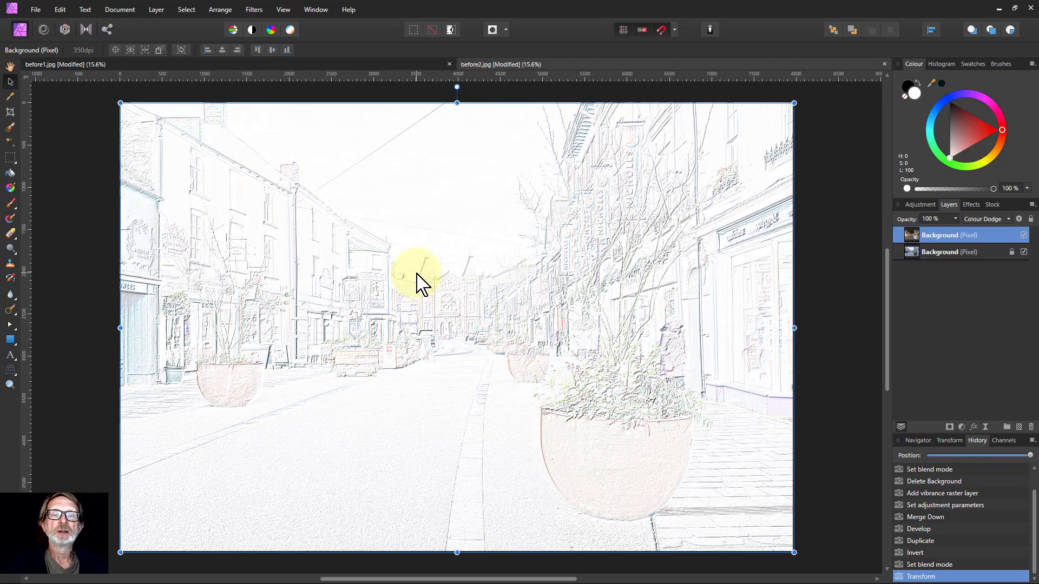
{"action": "left_click_drag", "start_coordinate": [433, 314], "coordinate": [452, 326]}
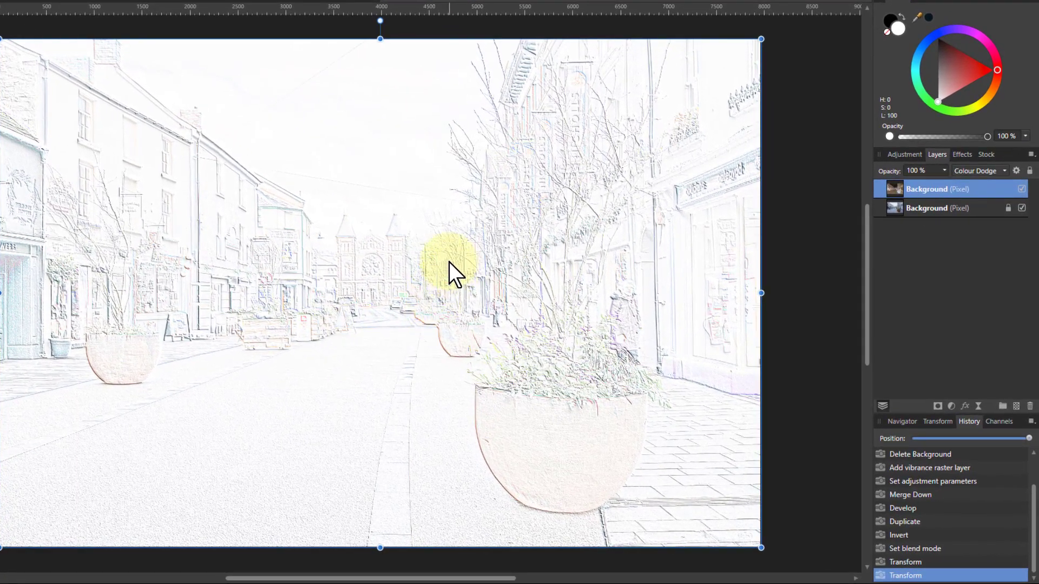
{"action": "left_click_drag", "start_coordinate": [447, 256], "coordinate": [446, 252]}
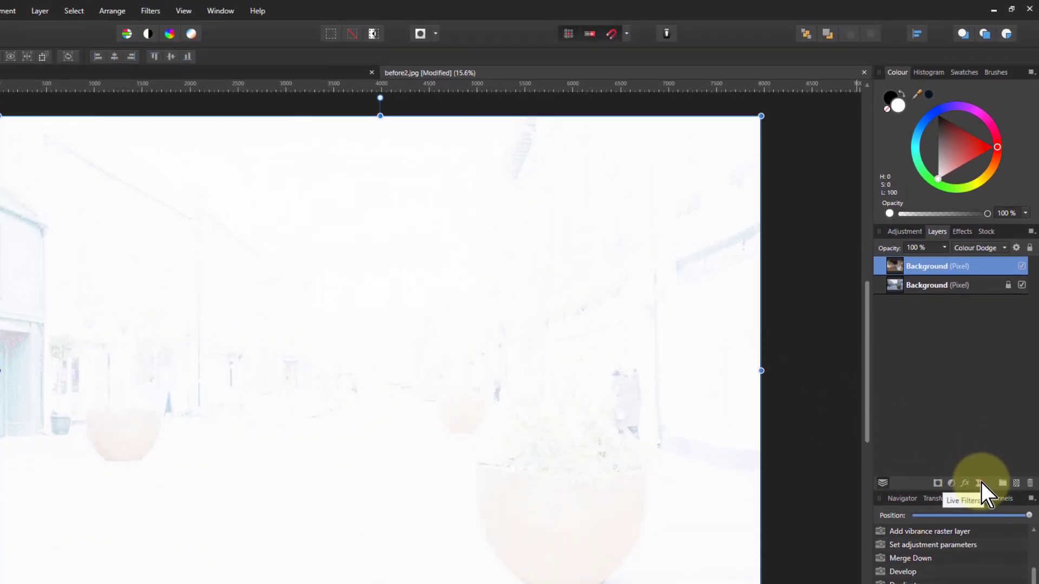
Add a live Gaussian Blur with a 1 px radius to the inverted Colour Dodge copy.
{"action": "left_click", "coordinate": [981, 483]}
{"action": "left_click", "coordinate": [934, 13]}
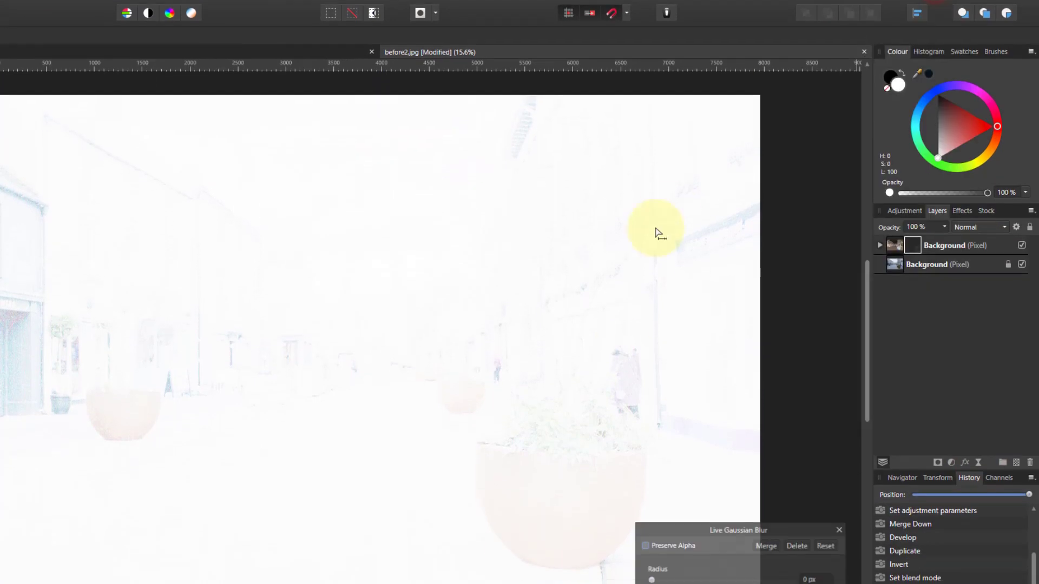
{"action": "left_click_drag", "start_coordinate": [650, 525], "coordinate": [665, 525]}
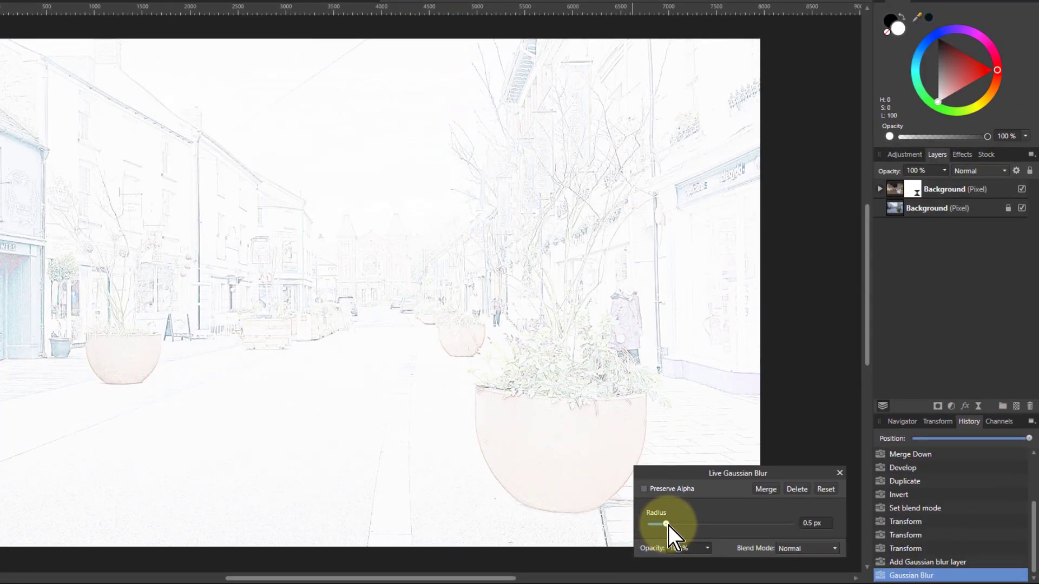
{"action": "left_click_drag", "start_coordinate": [680, 527], "coordinate": [683, 527]}
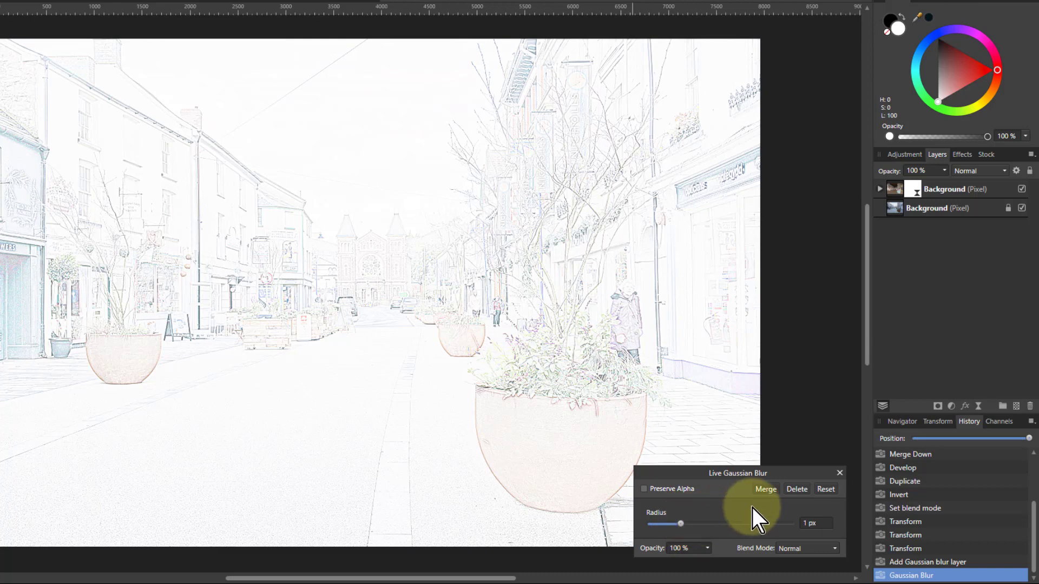
{"action": "left_click", "coordinate": [839, 472]}
Duplicate the original Background layer and group the copy with the blurred Colour Dodge layer.
{"action": "left_click", "coordinate": [897, 213]}
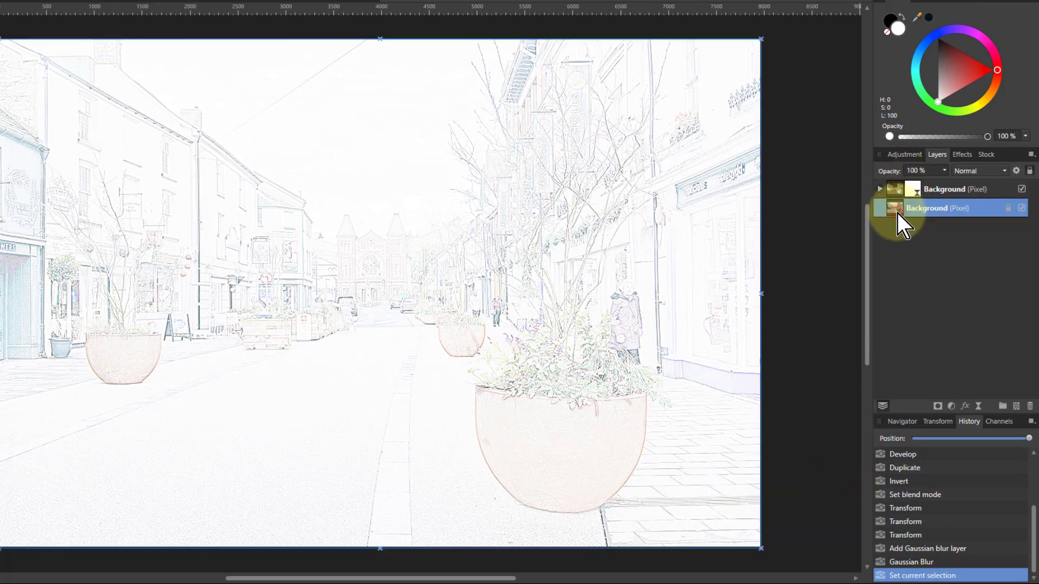
{"action": "key", "text": "ctrl+j"}
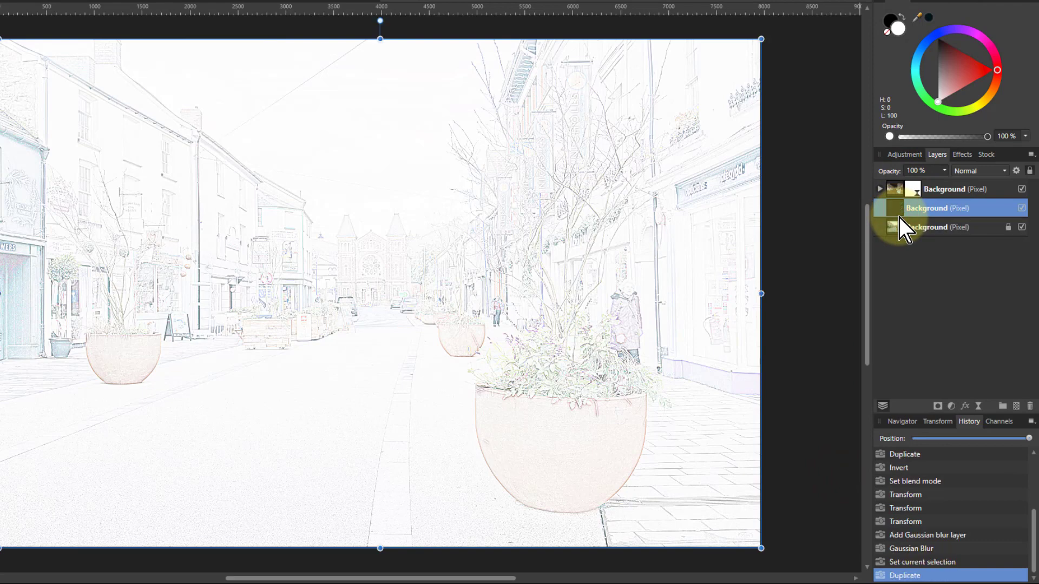
{"action": "left_click", "coordinate": [897, 190]}
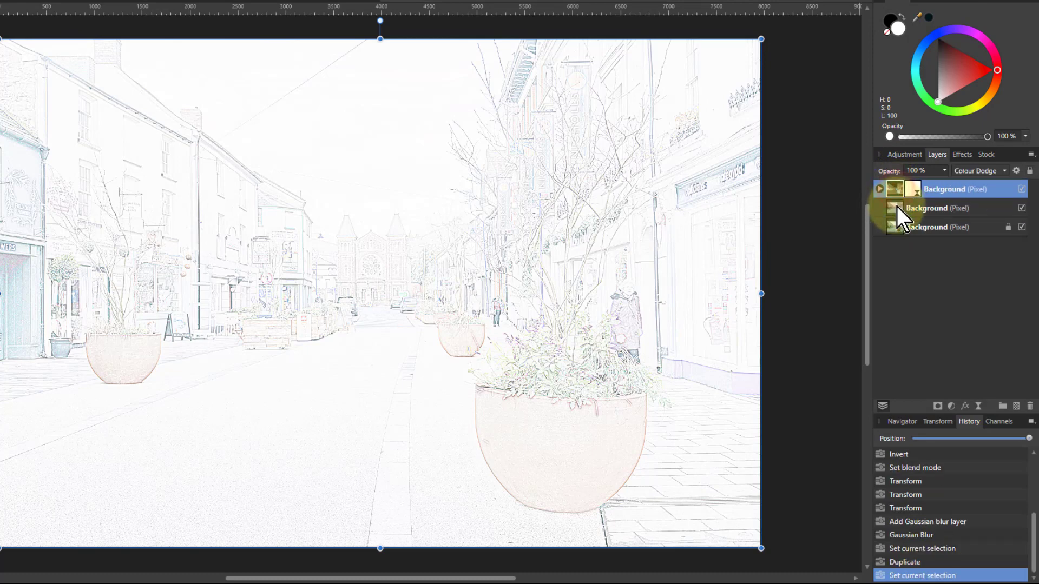
{"action": "left_click", "coordinate": [929, 208], "text": "shift"}
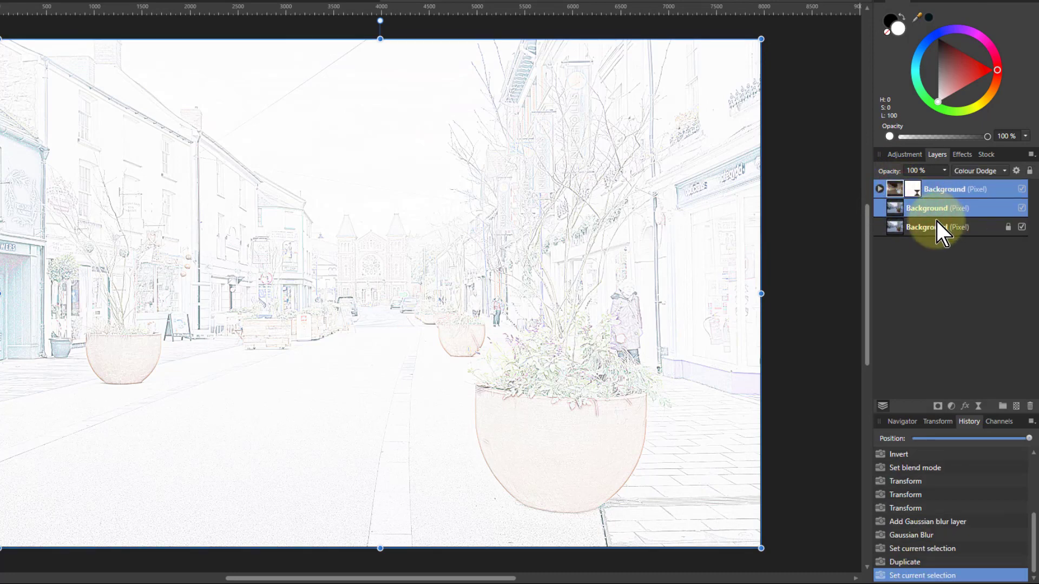
{"action": "key", "text": "ctrl+g"}
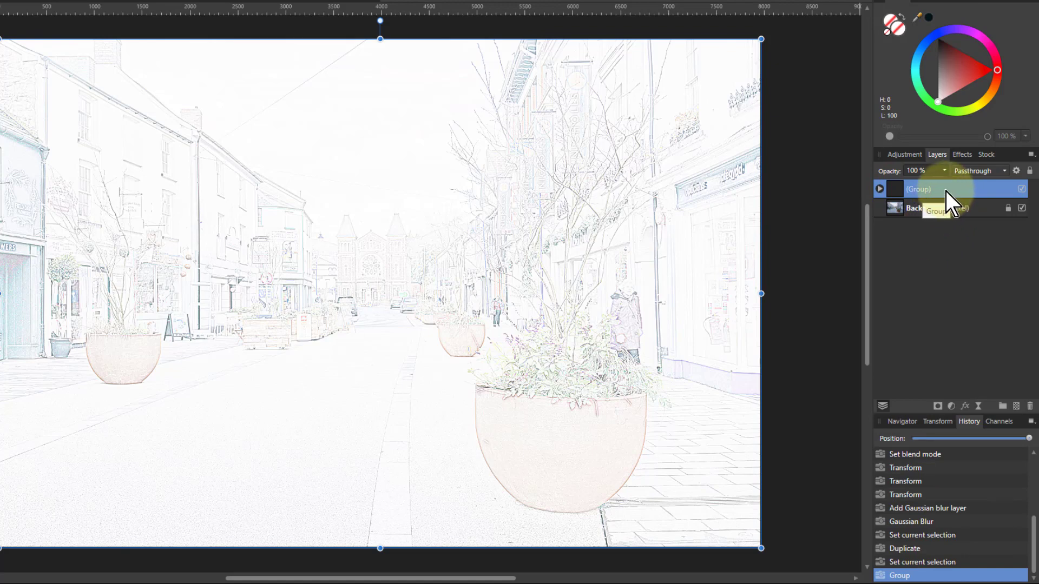
{"action": "left_click", "coordinate": [971, 171]}
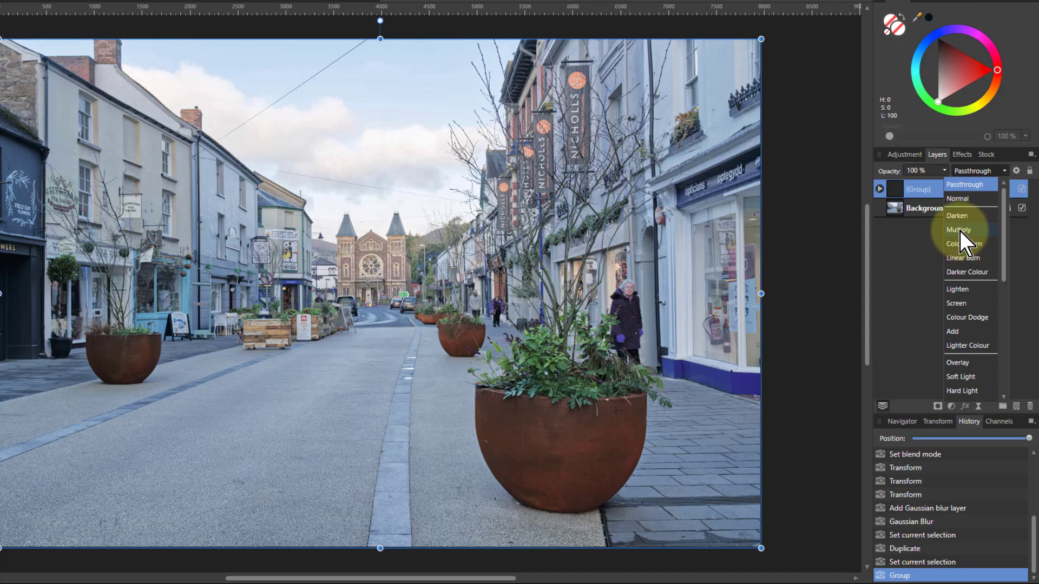
Set the group to Multiply, zoom into the church tower, and toggle the group's visibility to compare.
{"action": "left_click", "coordinate": [959, 232]}
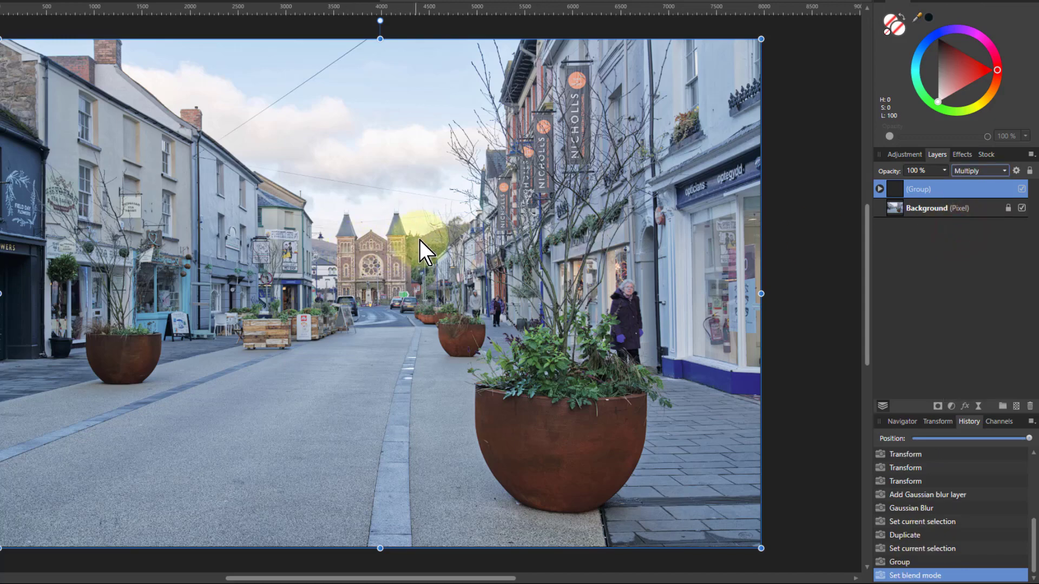
{"action": "scroll", "coordinate": [391, 238], "scroll_direction": "up", "scroll_amount": 3}
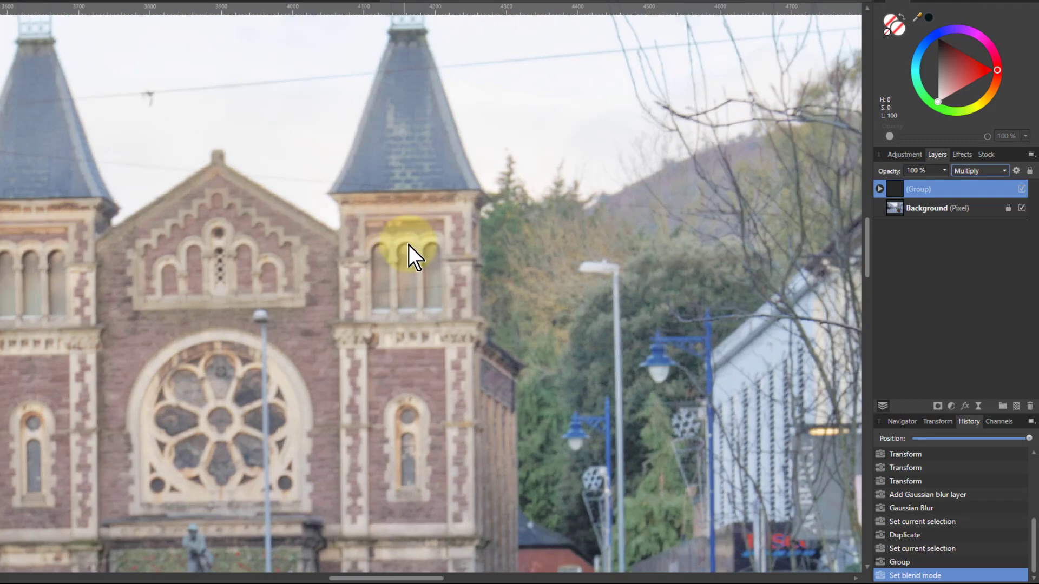
{"action": "scroll", "coordinate": [408, 246], "scroll_direction": "up", "scroll_amount": 4}
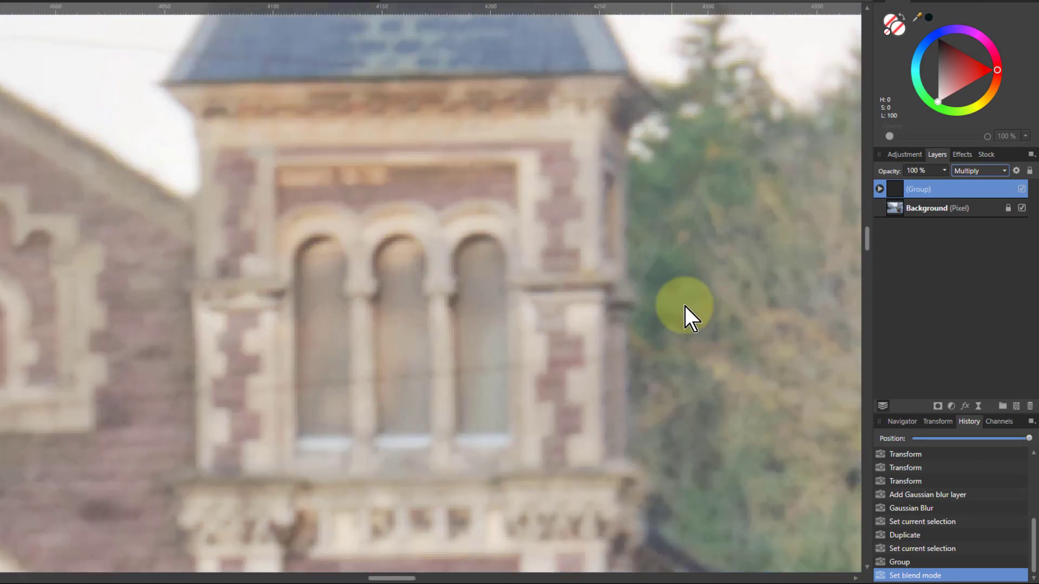
{"action": "left_click", "coordinate": [1022, 190]}
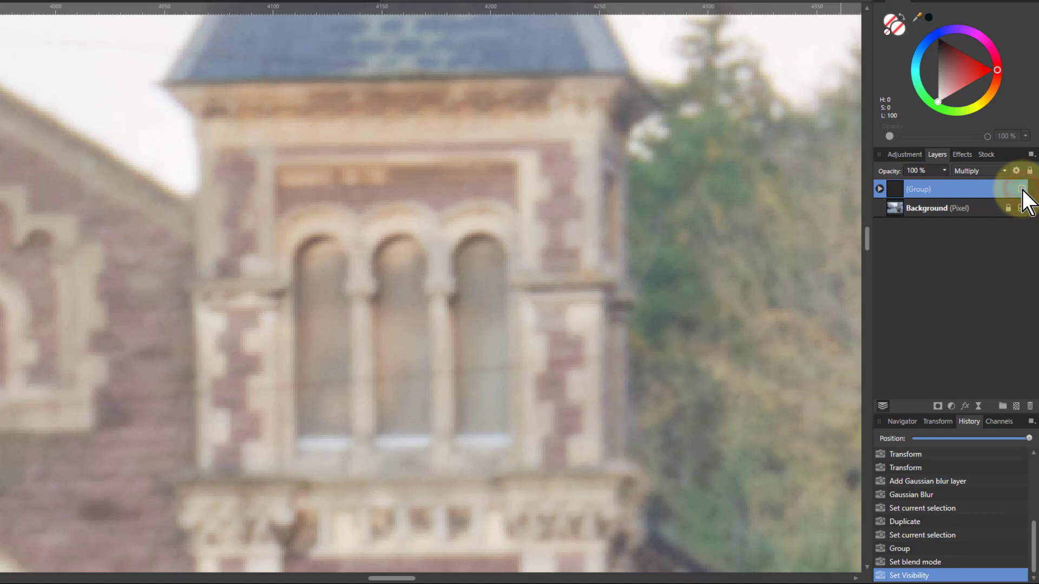
Raise the Colour Dodge copy's nested Gaussian Blur live filter radius to 5.7 px.
{"action": "left_click", "coordinate": [880, 189]}
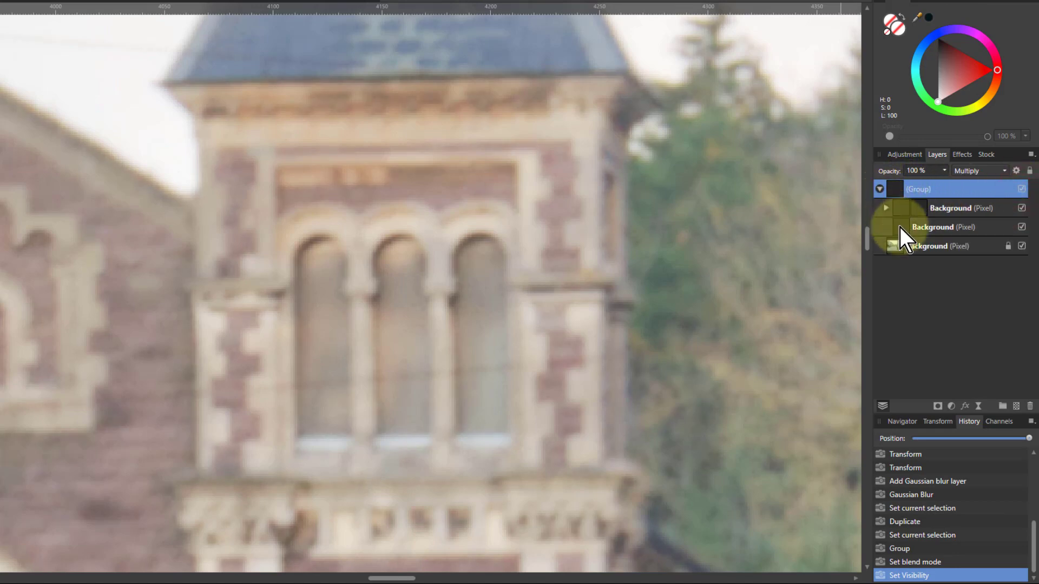
{"action": "left_click", "coordinate": [888, 213]}
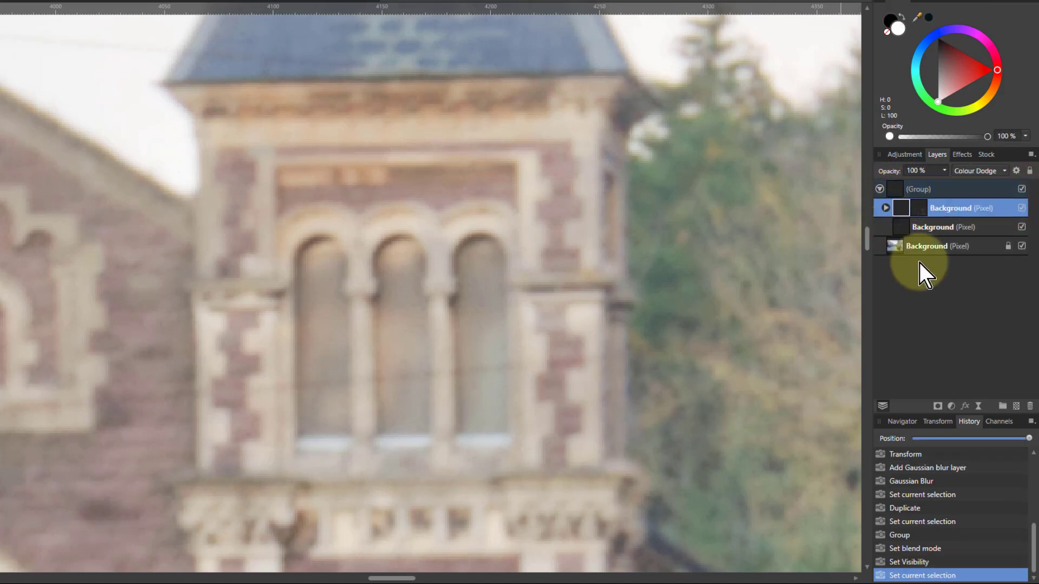
{"action": "left_click", "coordinate": [885, 208]}
{"action": "left_click", "coordinate": [926, 231]}
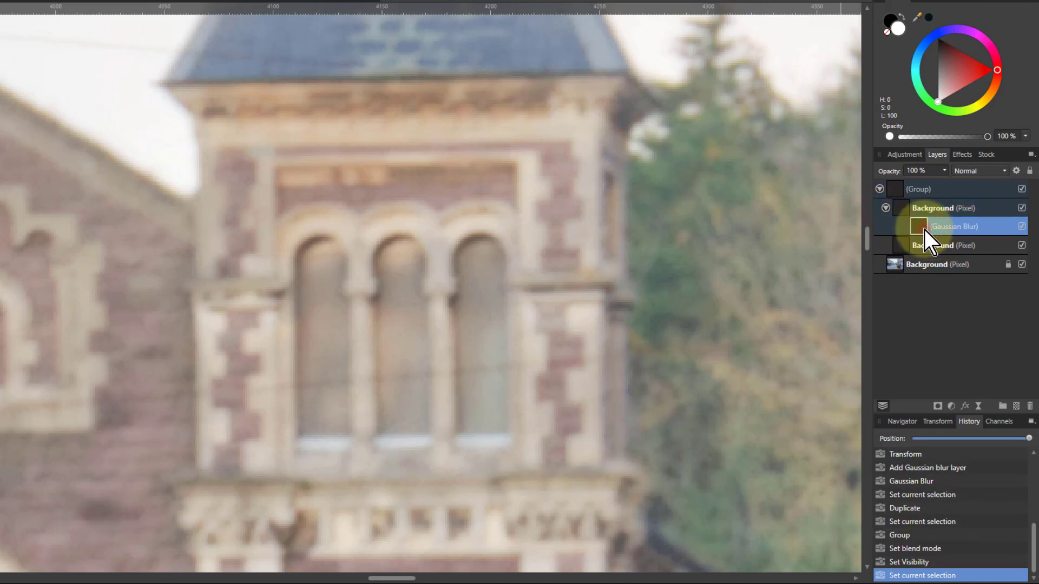
{"action": "double_click", "coordinate": [920, 227]}
{"action": "mouse_move", "coordinate": [680, 527]}
{"action": "left_mouse_down"}
{"action": "mouse_move", "coordinate": [723, 526]}
{"action": "mouse_move", "coordinate": [670, 525]}
{"action": "mouse_move", "coordinate": [696, 527]}
{"action": "left_mouse_up"}
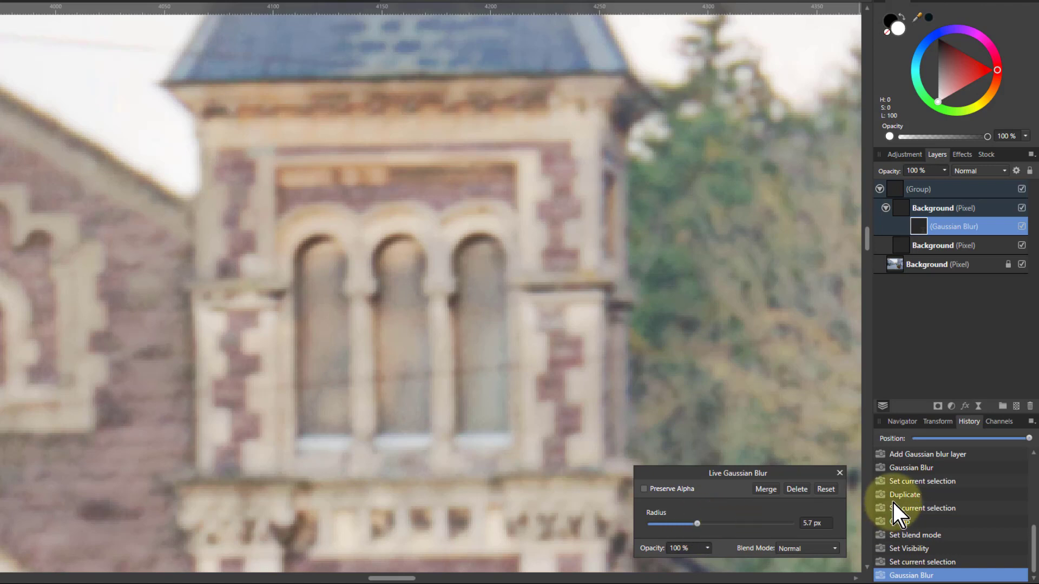
{"action": "left_click", "coordinate": [839, 474]}
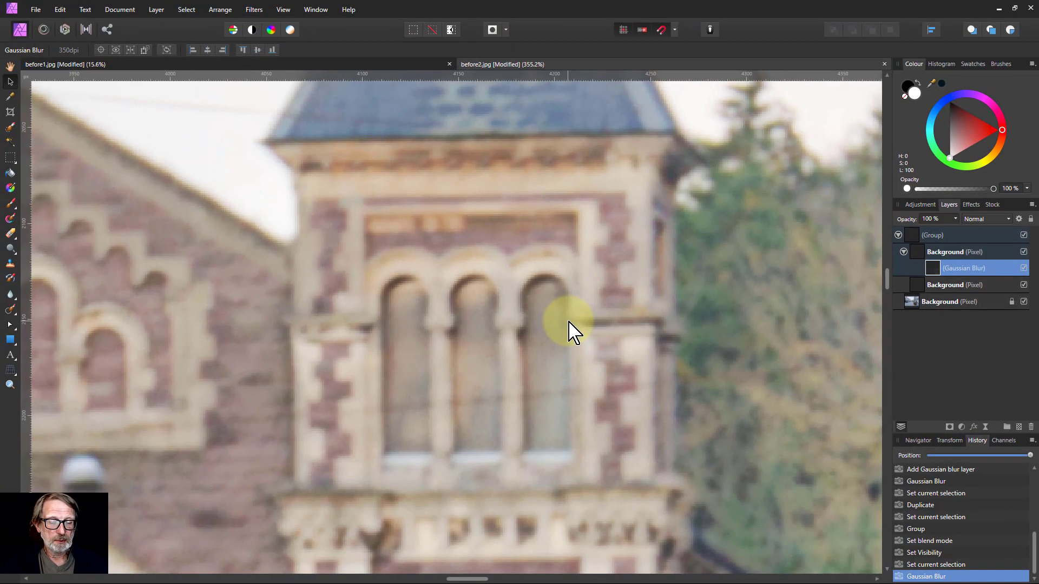
Zoom to fit the whole street photo in the window with Ctrl+0.
{"action": "key", "text": "ctrl+0"}
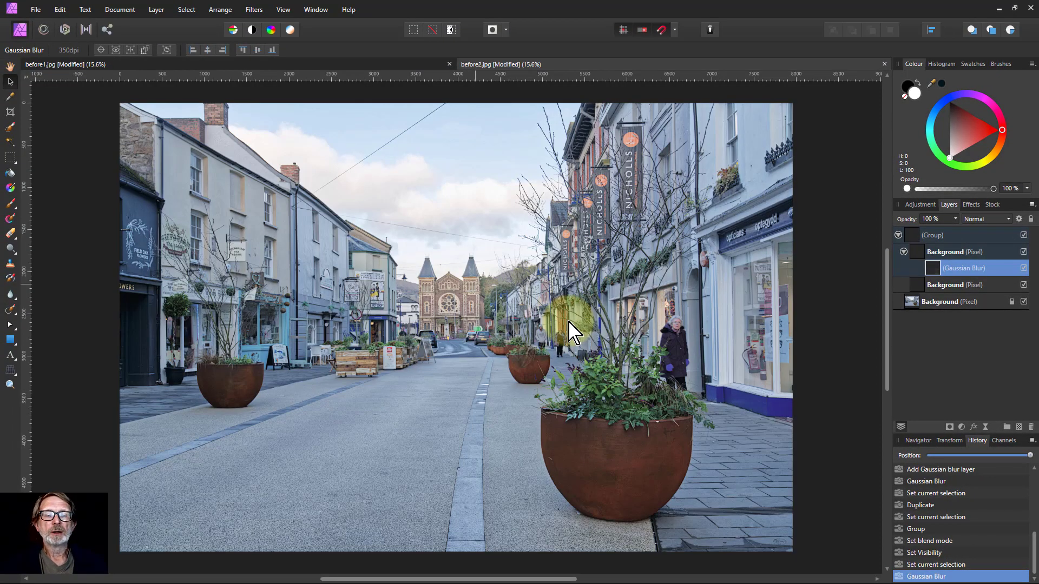